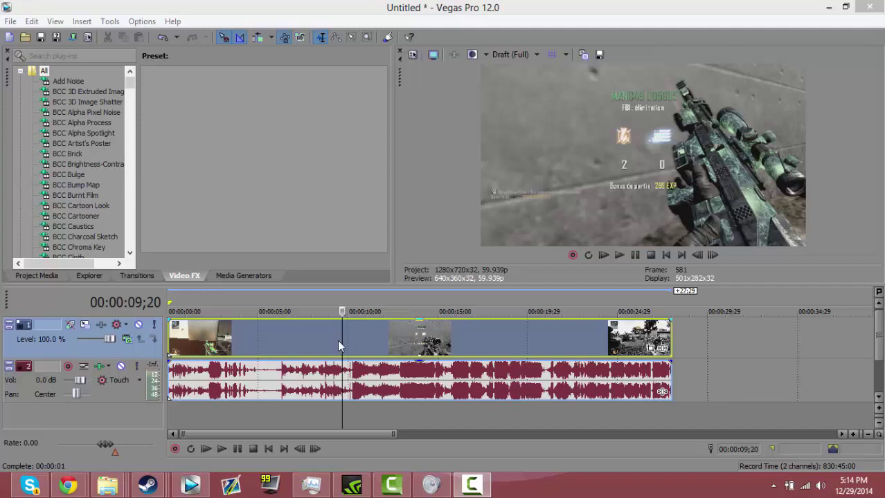
Switch to the browser and play a few seconds of the "Talk Dirty To Me (READ DESC)" video as an example edit.
click(338, 341)
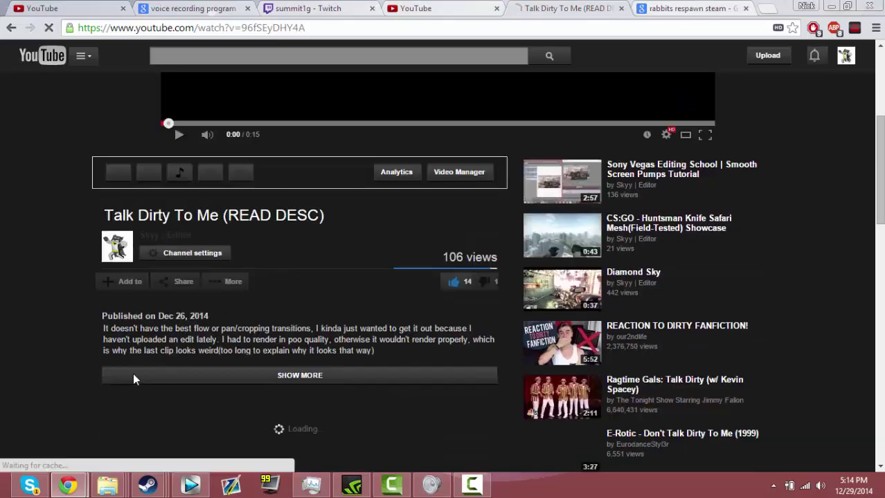
scroll(132, 380, up, 1)
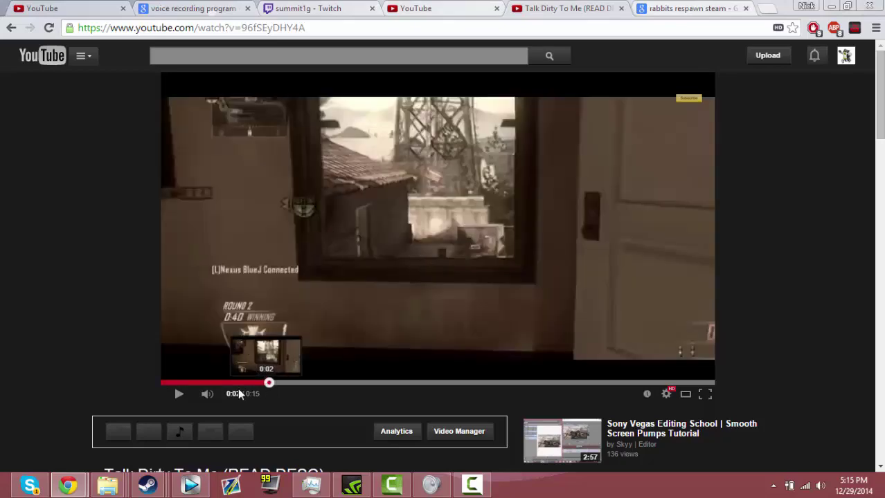
click(180, 393)
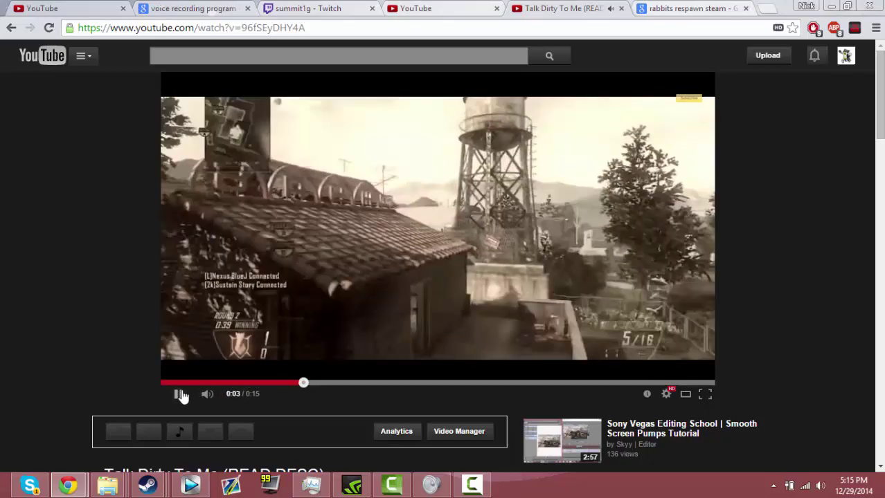
click(180, 394)
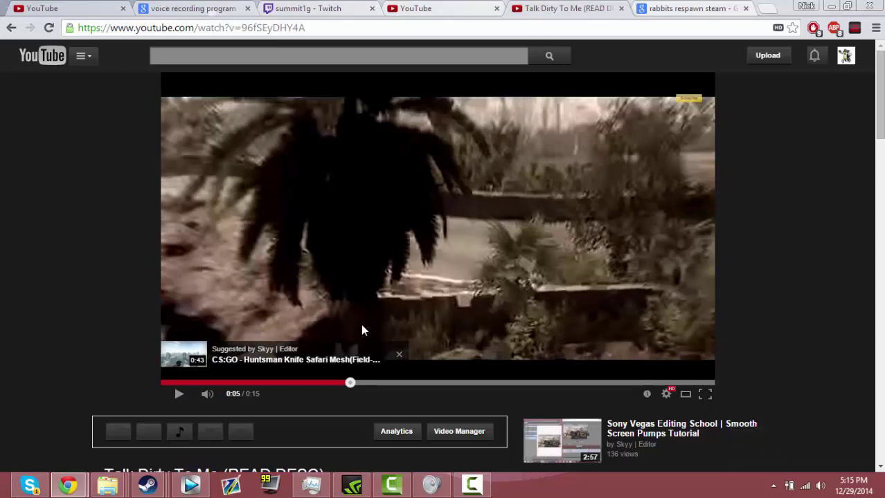
Switch back to Vegas Pro and delete the gameplay clip's original audio event from track 2.
click(197, 485)
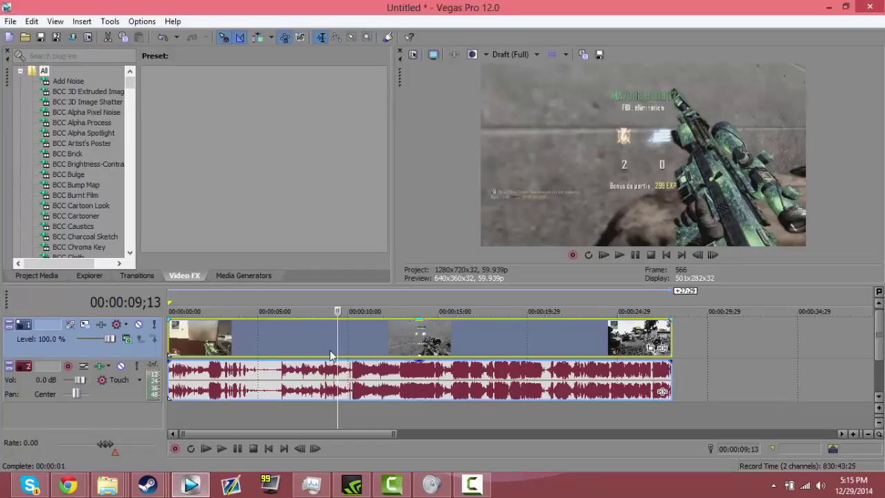
drag(335, 350, 308, 354)
click(309, 386)
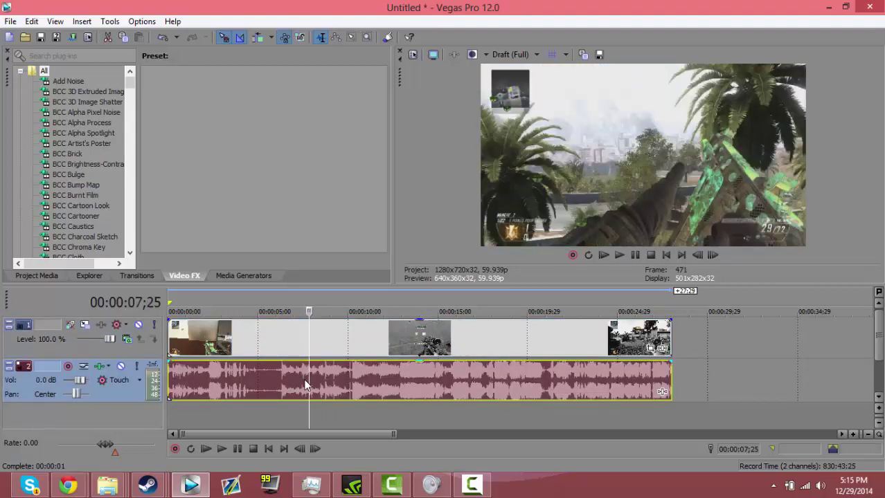
right_click(306, 385)
click(353, 230)
Trim about 6;16 off the start of the gameplay clip so the remaining footage begins at the timeline start.
click(299, 339)
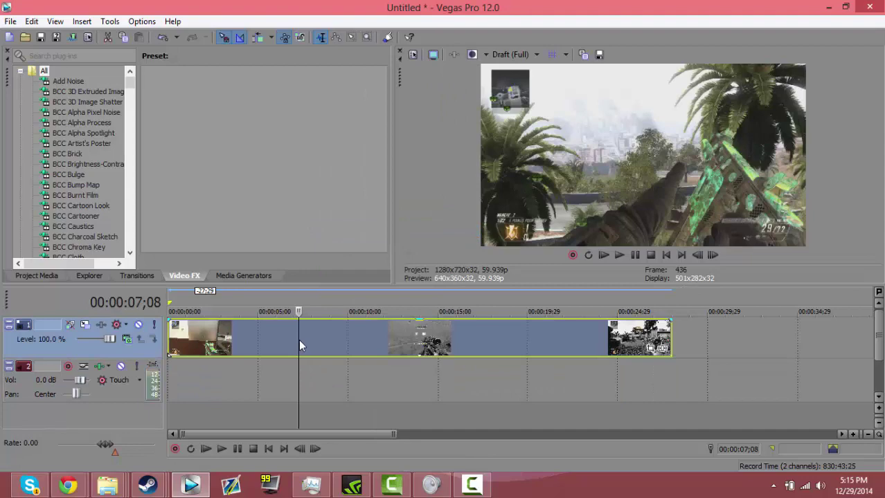
click(291, 344)
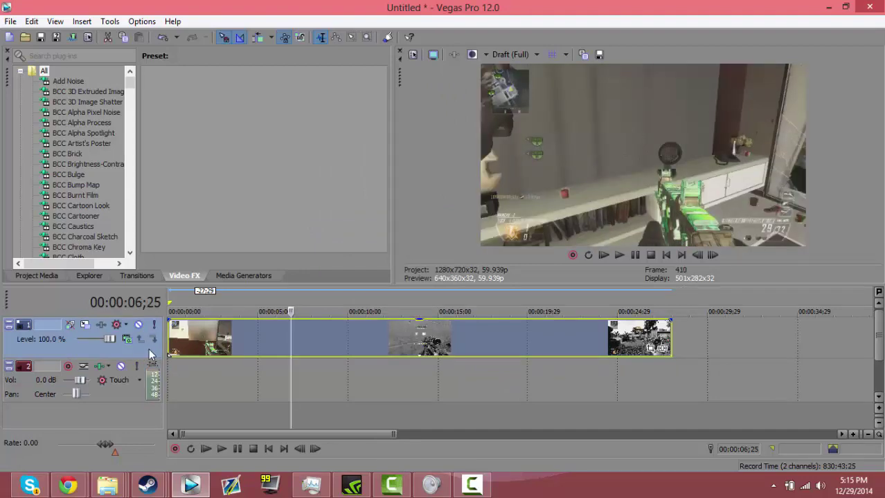
drag(170, 344, 135, 336)
Find the exact frame where the sniper rifle fires, at 00:00:02;07, and place a marker there.
click(251, 339)
scroll(311, 342, up, 2)
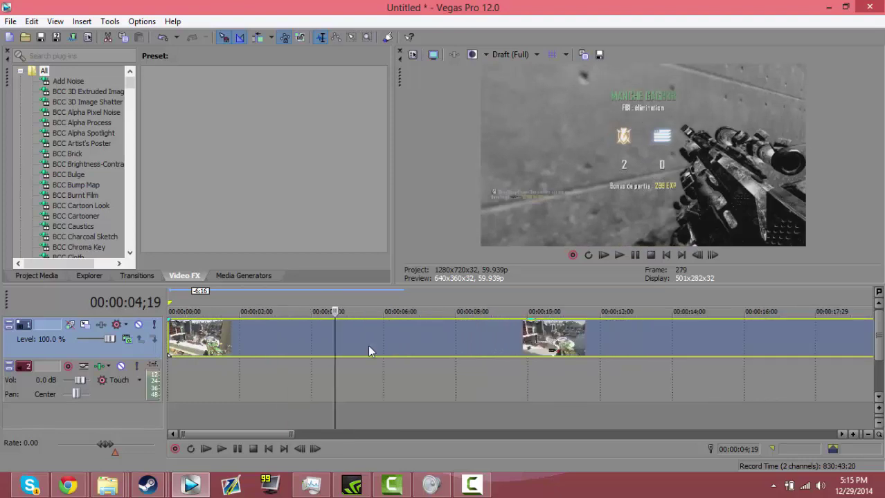
click(696, 255)
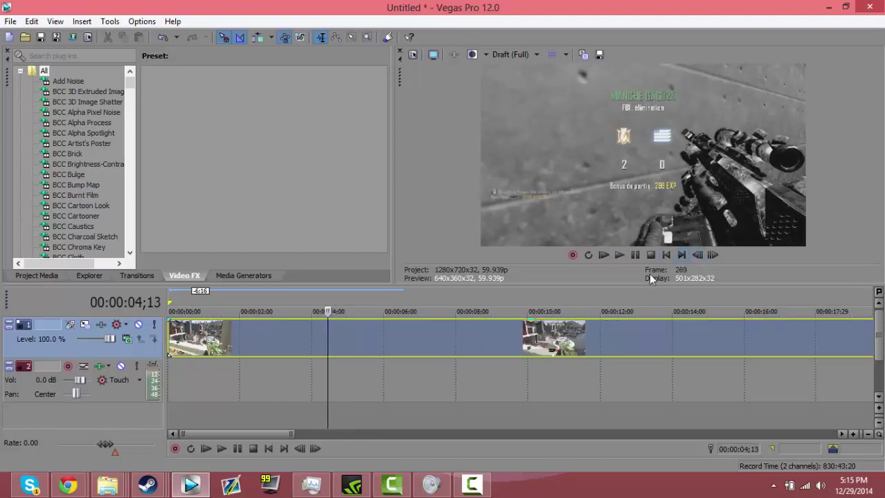
drag(329, 346, 243, 341)
click(712, 254)
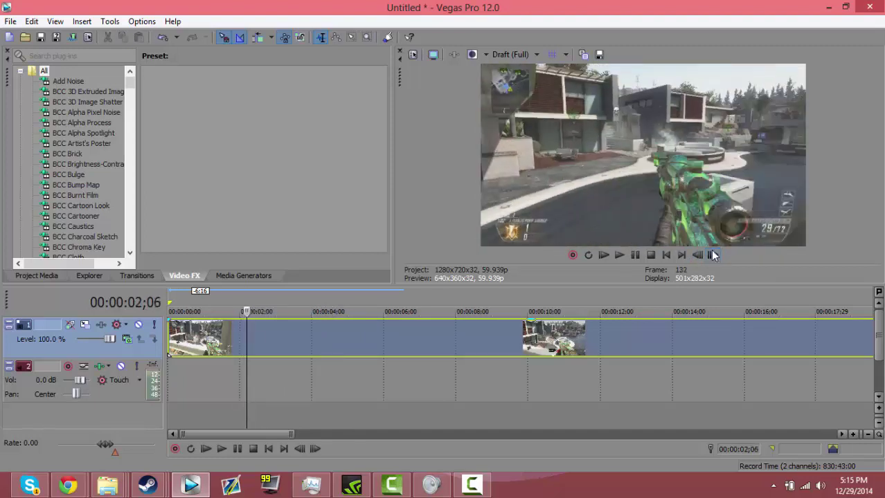
click(713, 255)
click(712, 255)
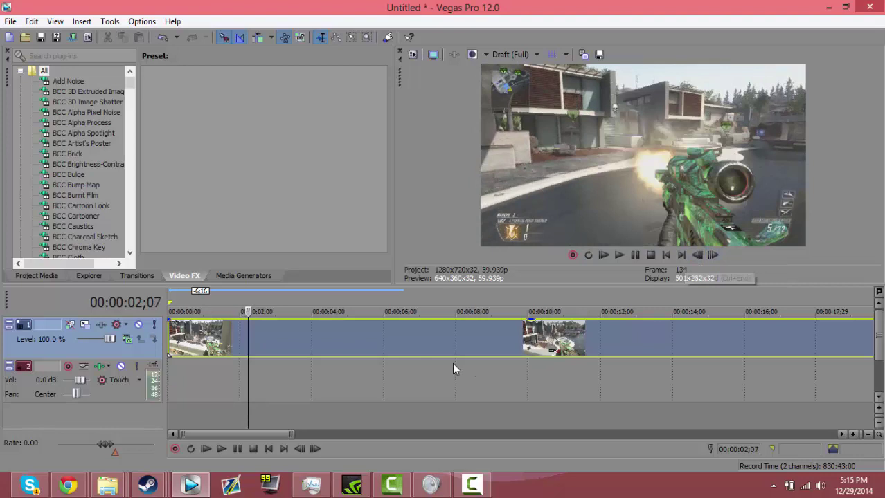
key(Return)
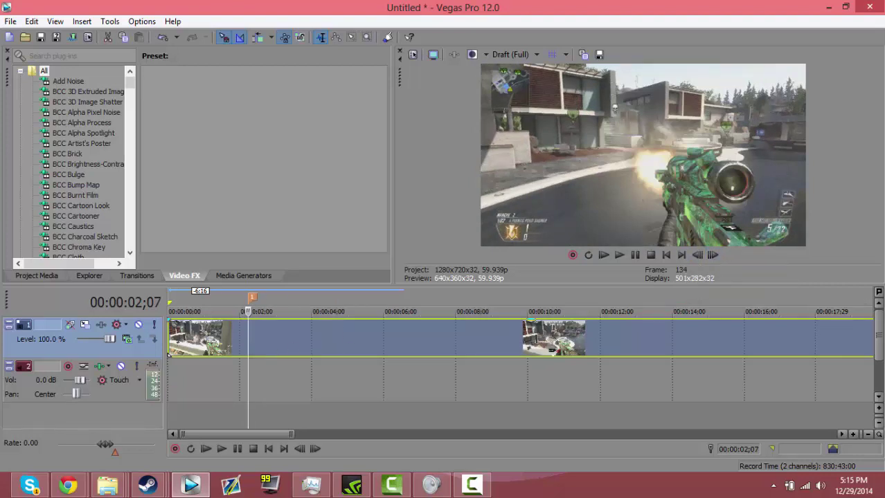
Add the gunshot sound file from File Explorer to track 2 and align its first waveform peak with marker 1.
click(107, 485)
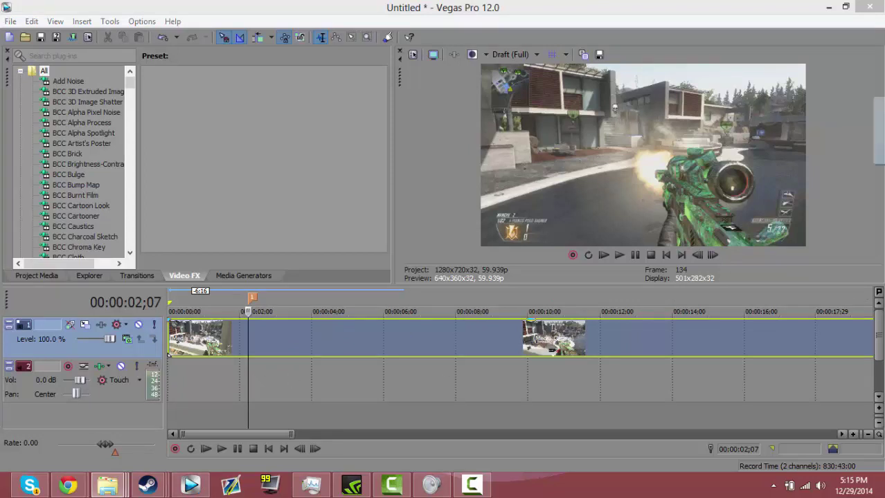
drag(879, 138, 255, 392)
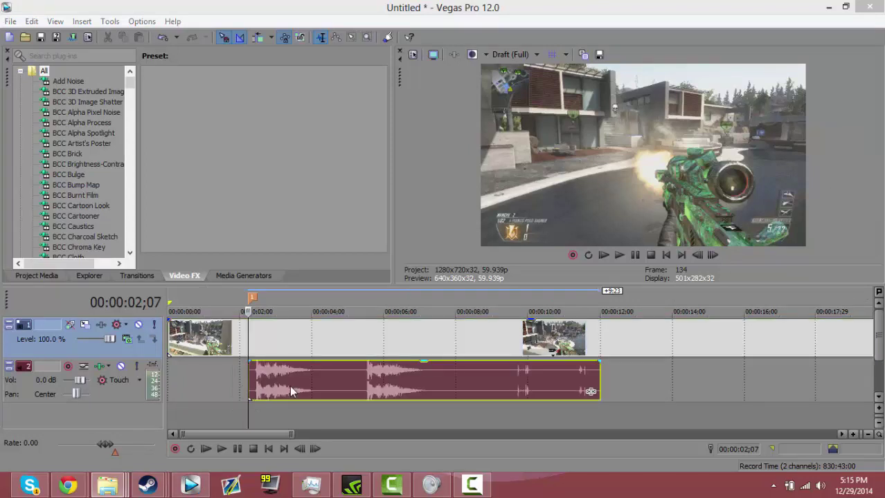
click(258, 389)
scroll(470, 398, up, 6)
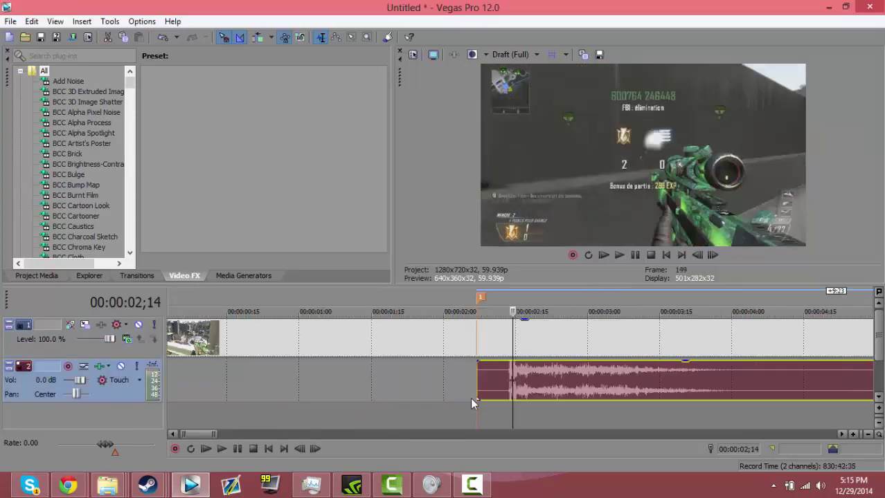
click(368, 379)
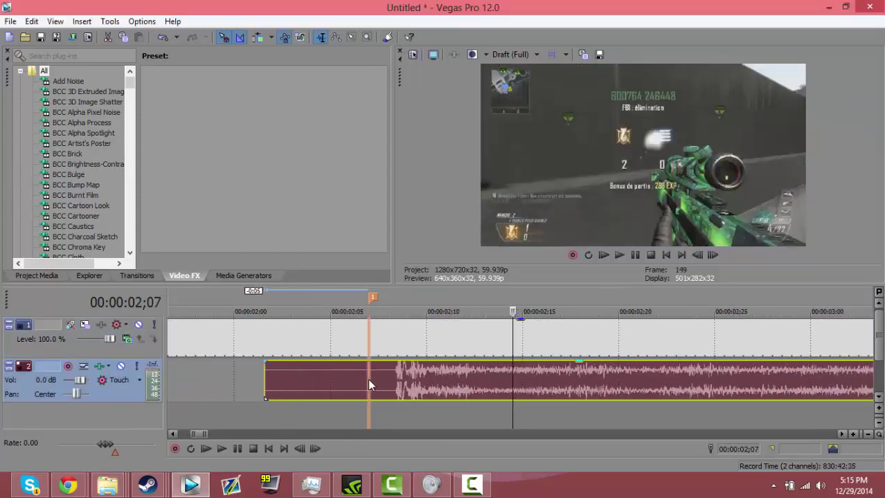
scroll(367, 379, up, 4)
drag(630, 382, 537, 386)
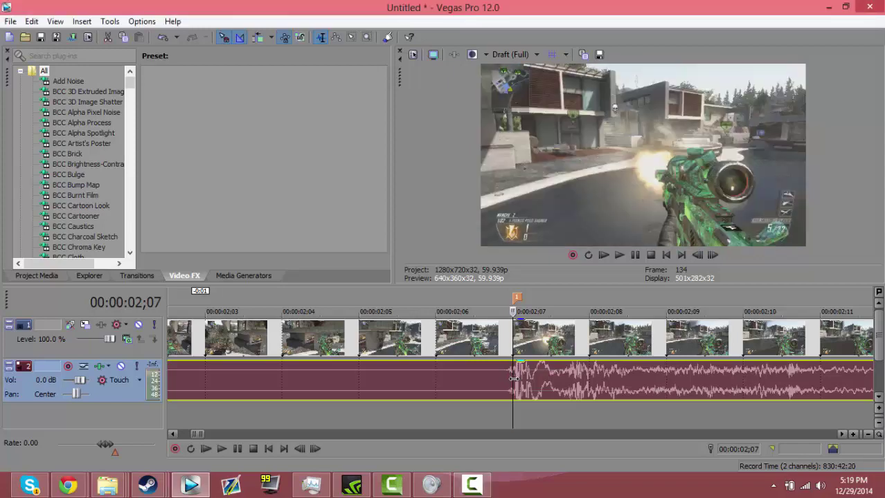
Trim the silent lead-in off the gunshot audio so the event starts at marker 1 without a fade-in.
scroll(506, 390, up, 1)
scroll(284, 392, down, 2)
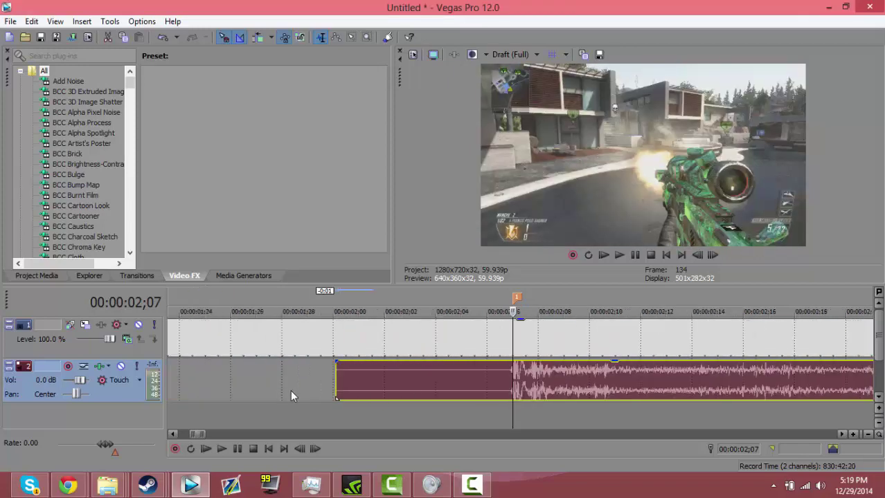
drag(336, 393, 509, 393)
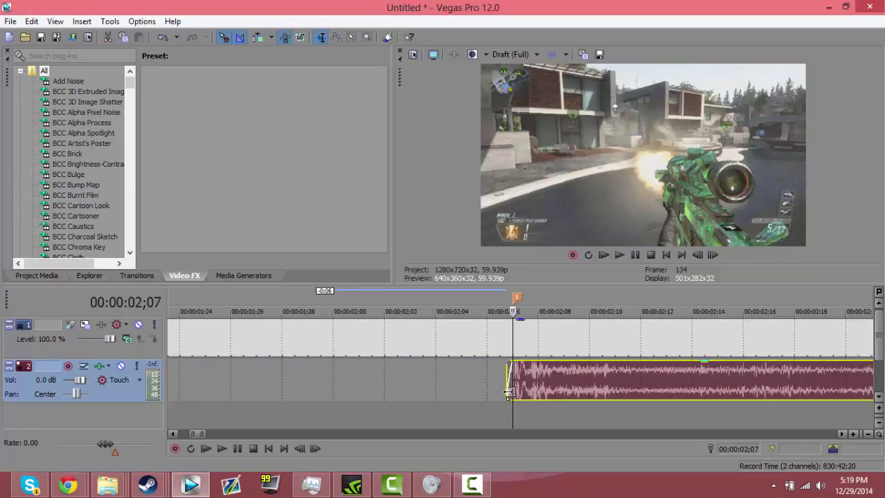
scroll(505, 387, up, 3)
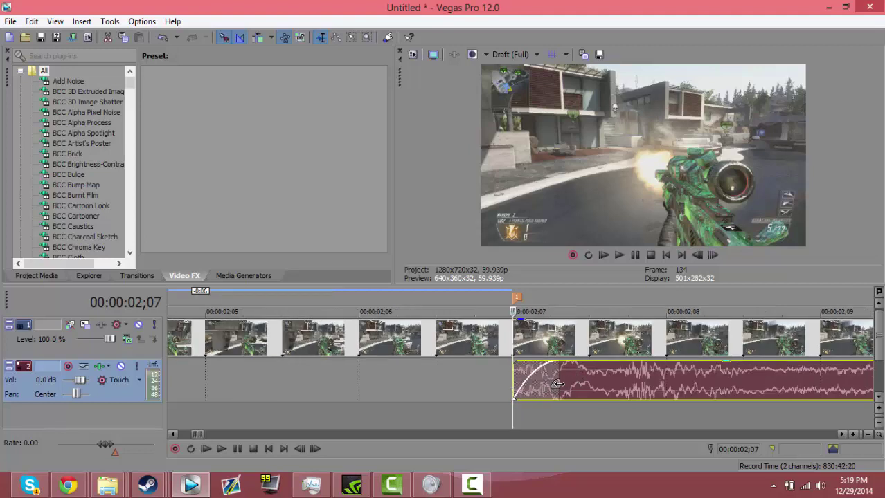
scroll(601, 298, down, 4)
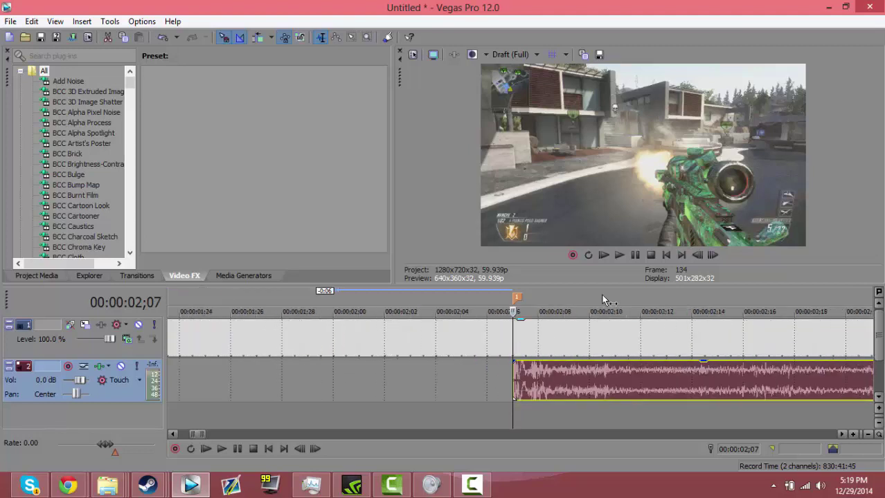
Lower the gunshot audio event's gain to about -4.8 dB and preview the sound.
scroll(620, 308, down, 1)
drag(591, 362, 594, 384)
click(632, 257)
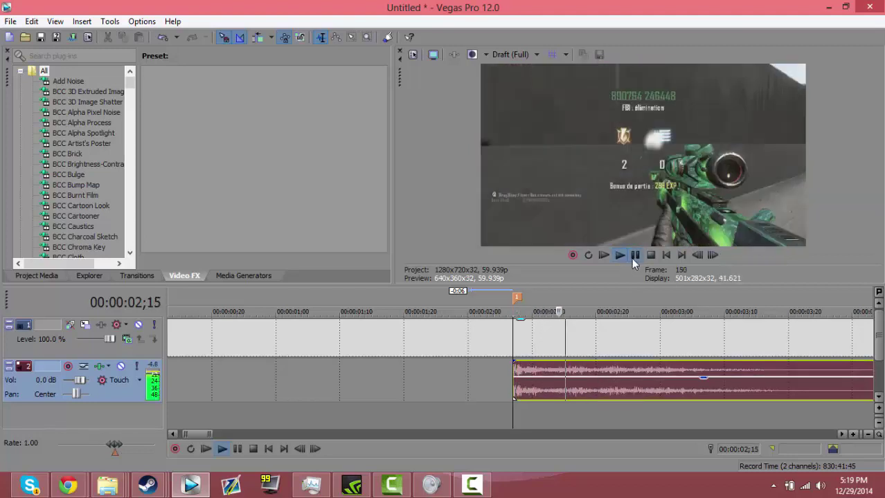
Split the gunshot audio at 00:00:02;22 and delete the part after the split.
scroll(595, 360, up, 1)
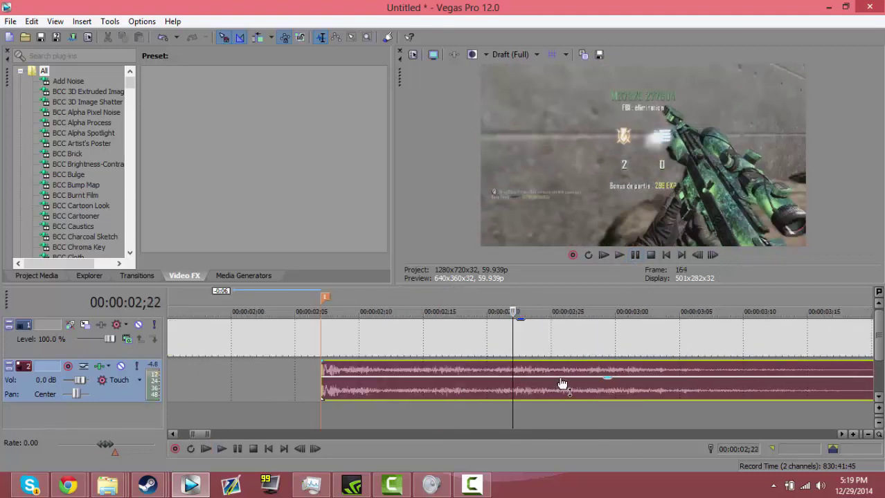
click(513, 369)
key(s)
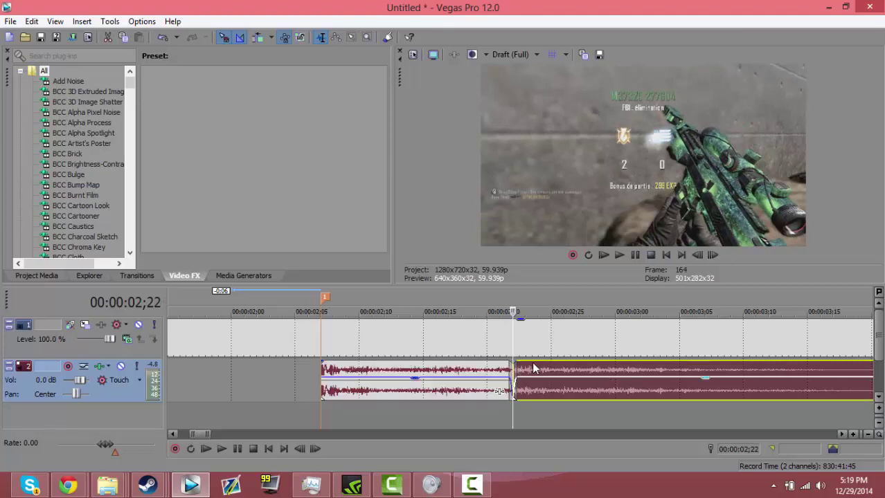
right_click(542, 371)
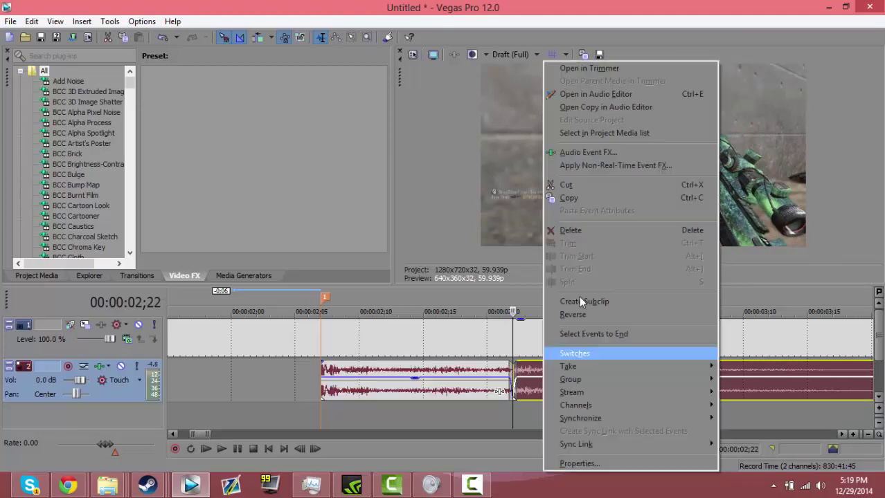
click(588, 228)
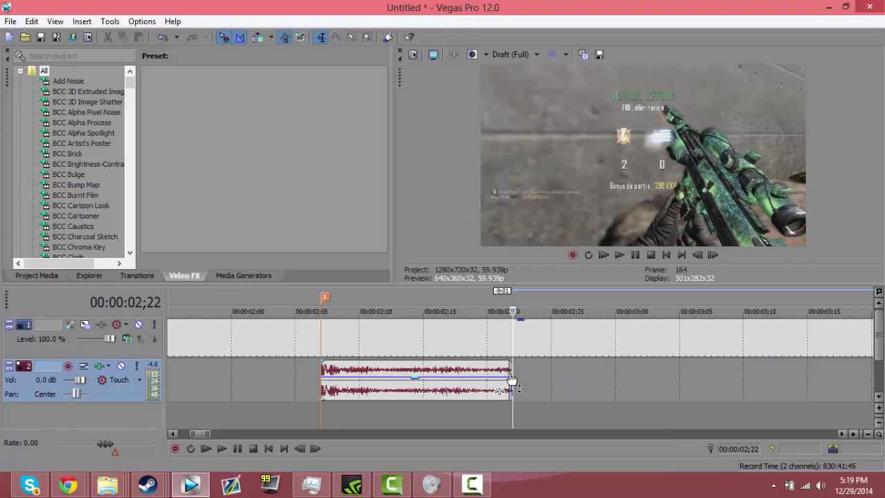
Fade out the gunshot audio from about 00:00:02;10 to its end, previewing and fine-tuning where the fade begins.
drag(510, 362, 358, 366)
click(298, 373)
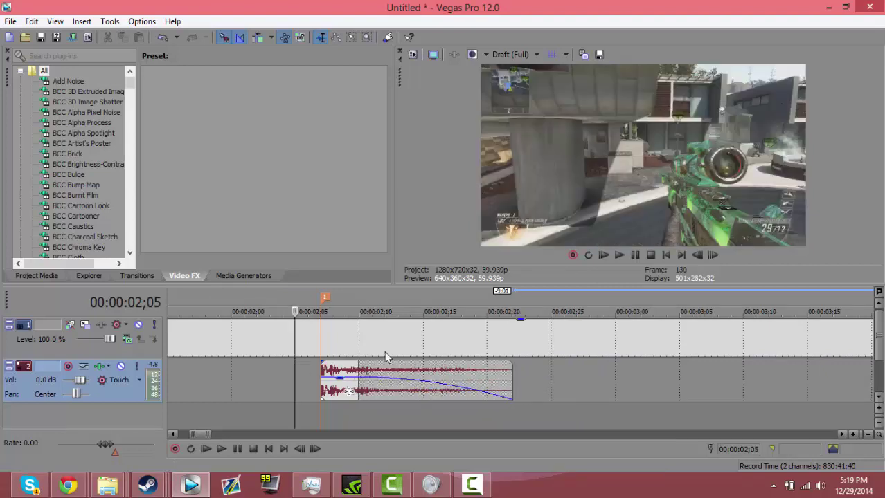
click(635, 255)
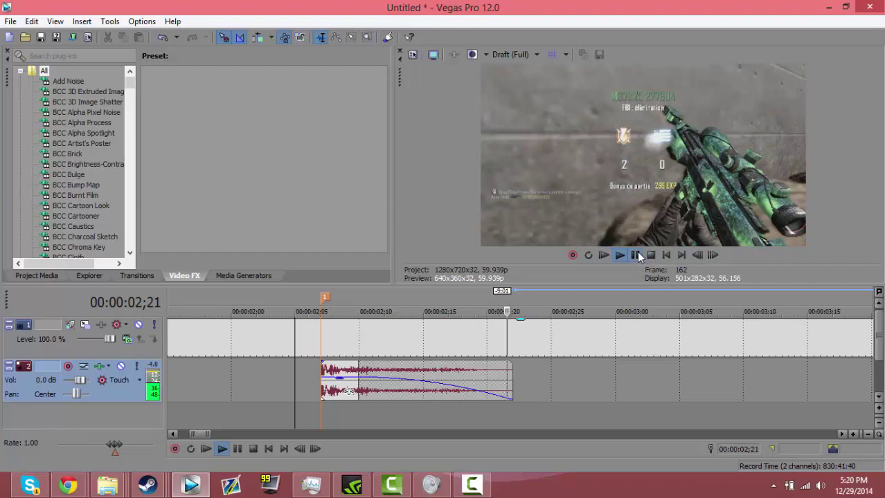
mouse_move(358, 371)
mouse_down()
mouse_move(344, 370)
mouse_move(362, 373)
mouse_up()
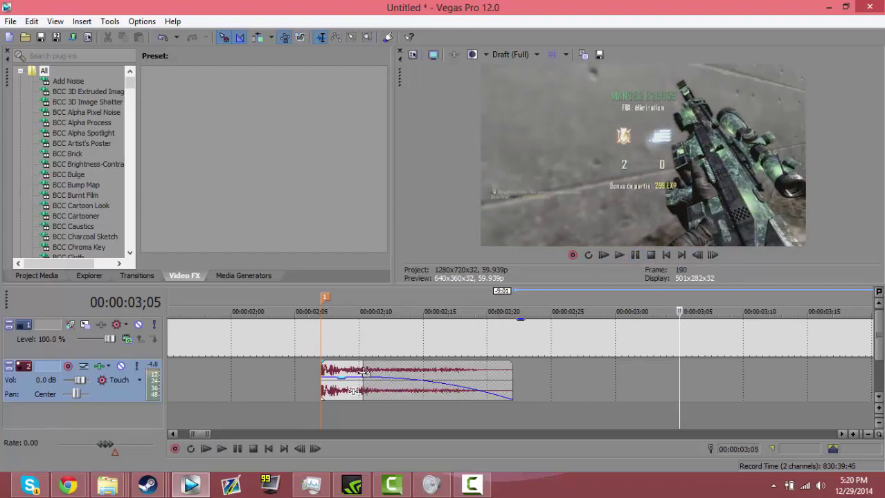
Preview the gunshot from marker 1 and extend the end of its audio event slightly.
mouse_move(361, 380)
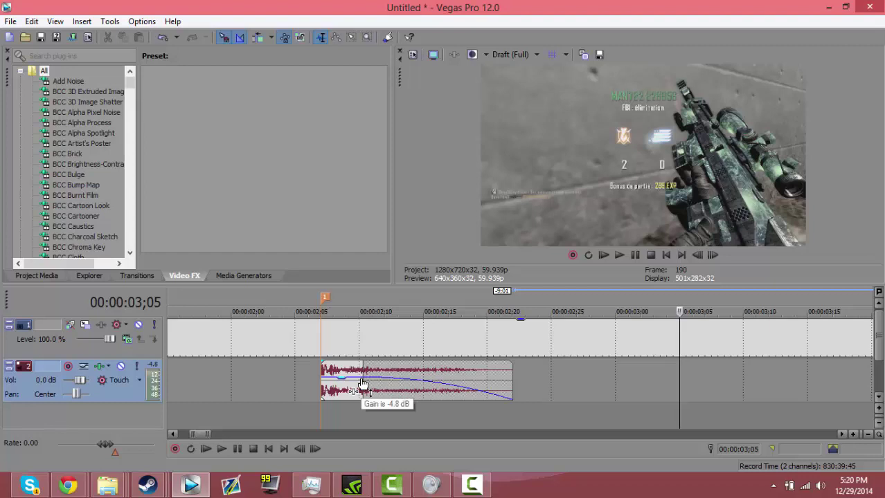
scroll(363, 384, down, 5)
click(385, 389)
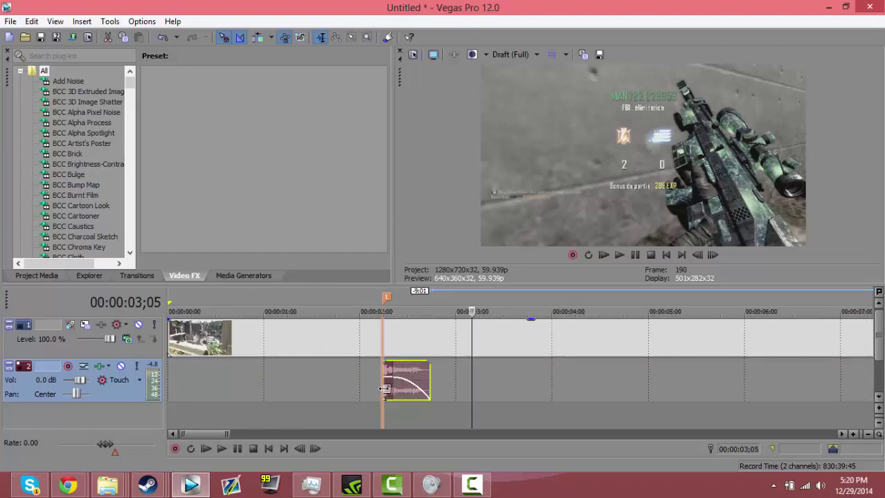
scroll(428, 377, up, 4)
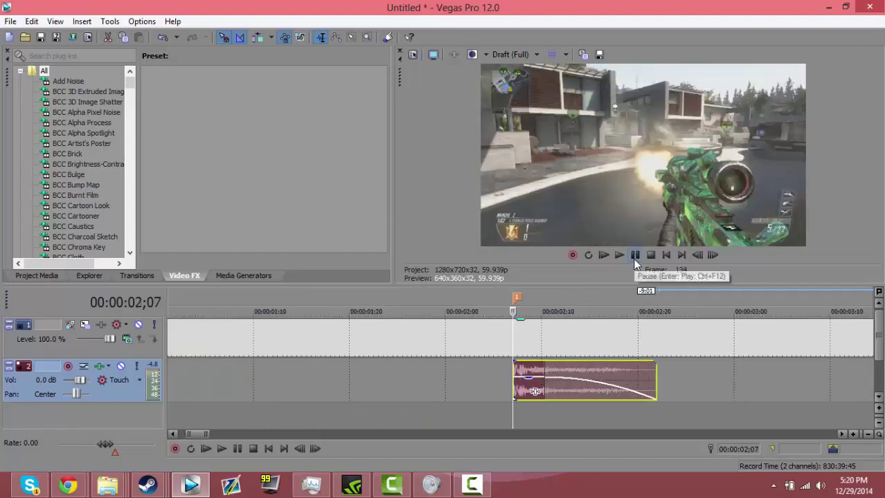
click(634, 262)
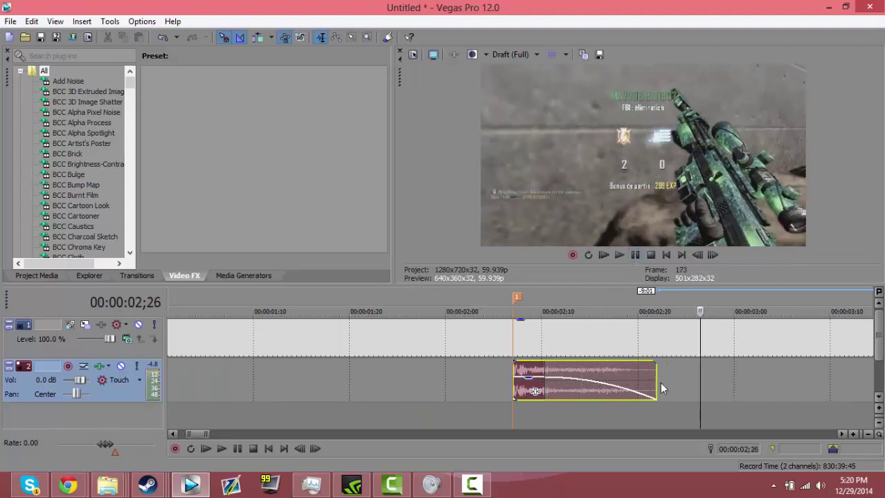
drag(654, 382, 674, 382)
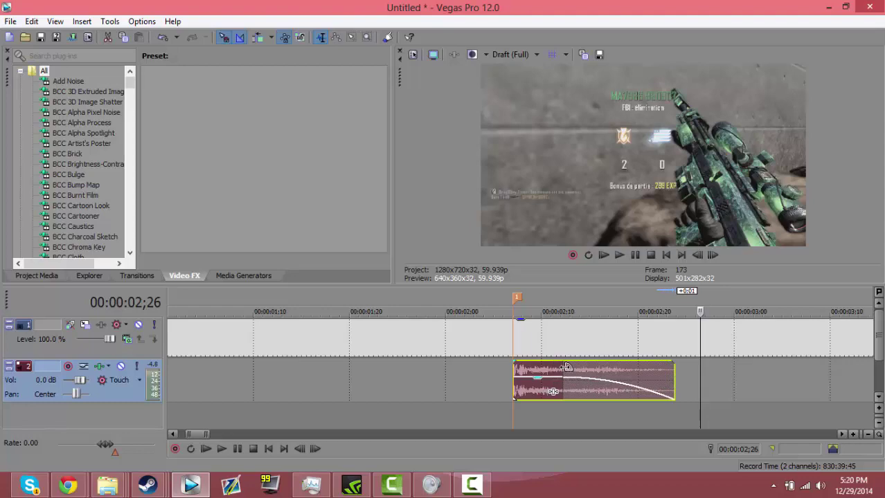
Start the gunshot audio's fade-out earlier, at about 00:00:02;10, and preview it from marker 1.
drag(562, 365, 539, 366)
click(515, 368)
click(618, 254)
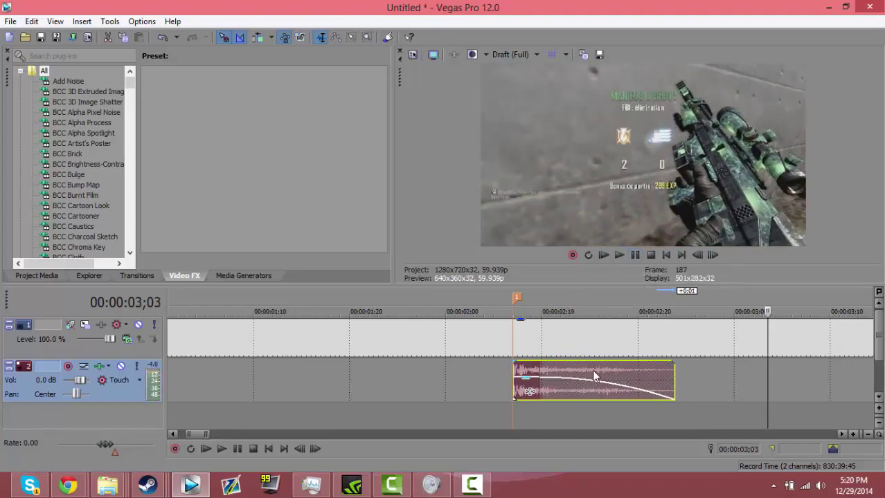
click(592, 370)
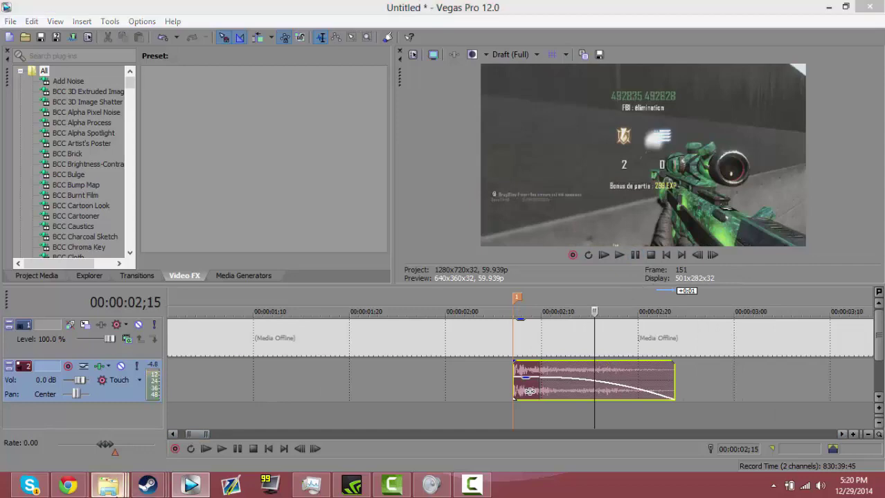
Add the "wooozzzh" MP3 from the whooshy sound folder in Clips to a new audio track below the gunshot.
mouse_move(107, 485)
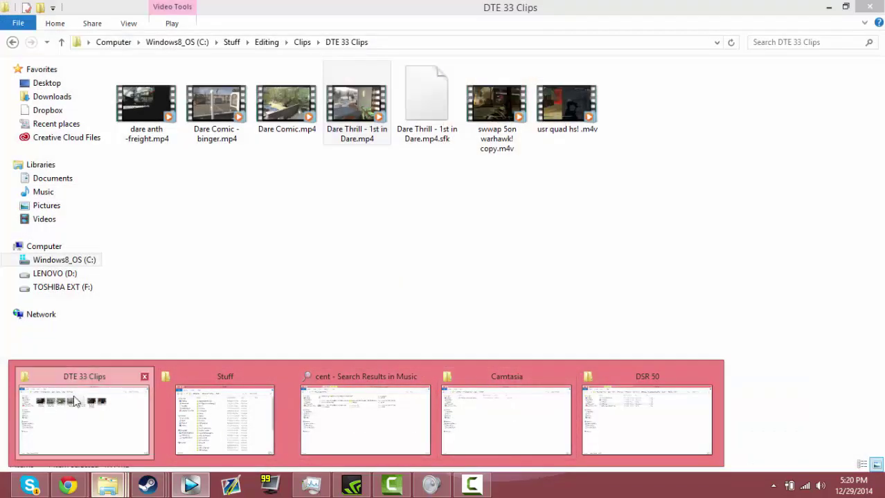
click(43, 403)
click(303, 42)
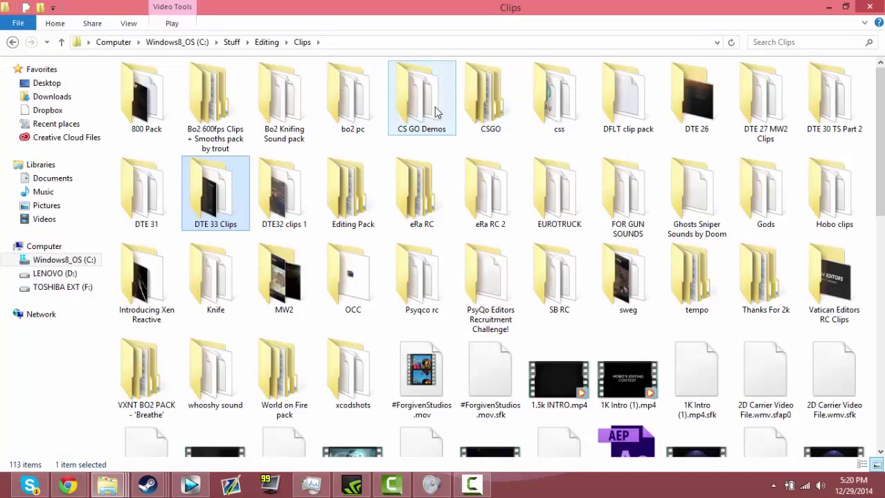
double_click(192, 356)
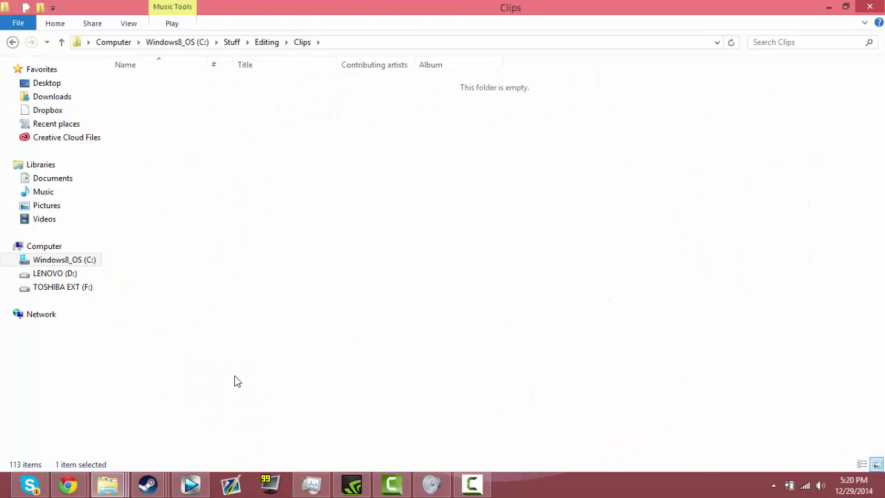
click(180, 117)
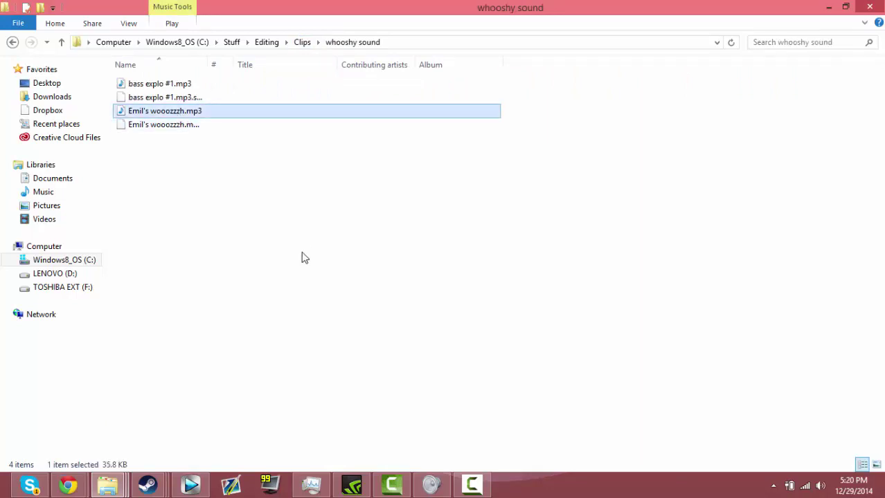
drag(142, 113, 192, 486)
drag(173, 113, 430, 398)
Align the end of the whoosh audio event with marker 1, extending slightly past the start of the gunshot.
click(513, 375)
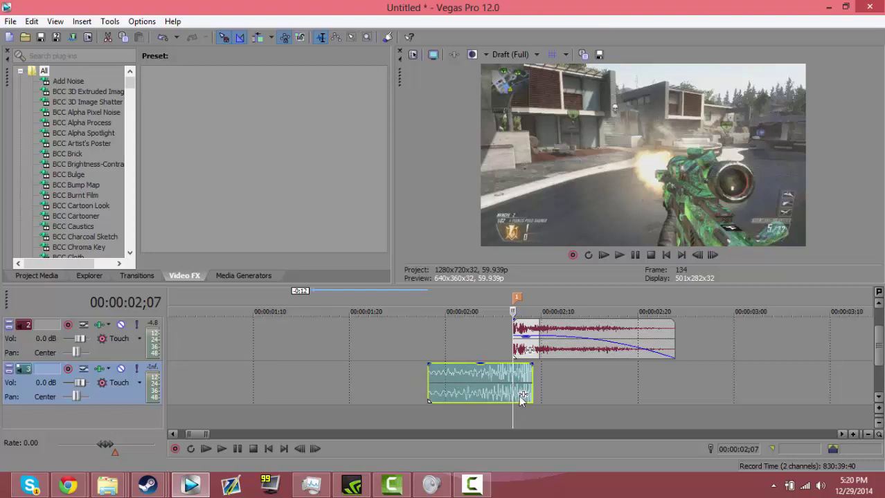
drag(457, 389, 458, 392)
scroll(458, 397, up, 3)
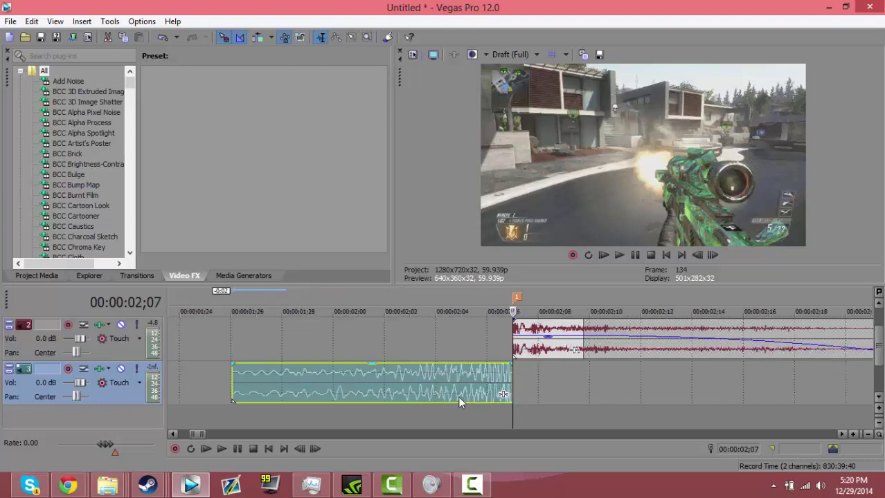
scroll(454, 384, up, 3)
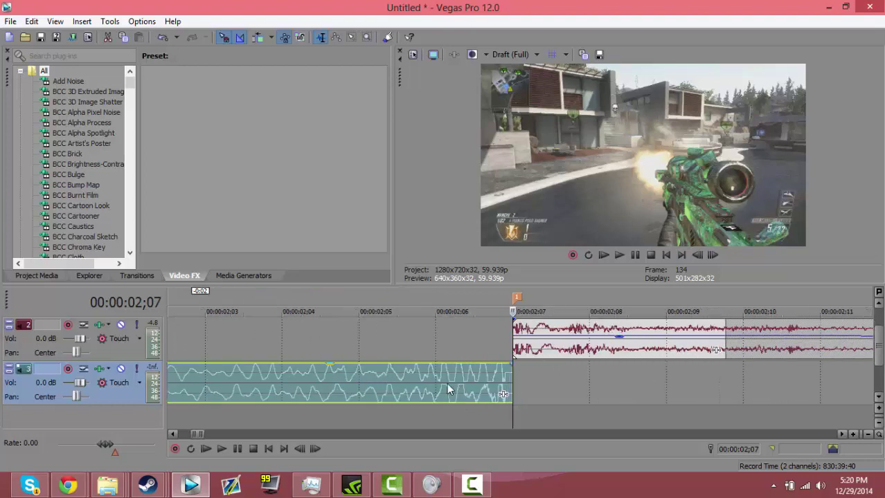
drag(446, 383, 466, 384)
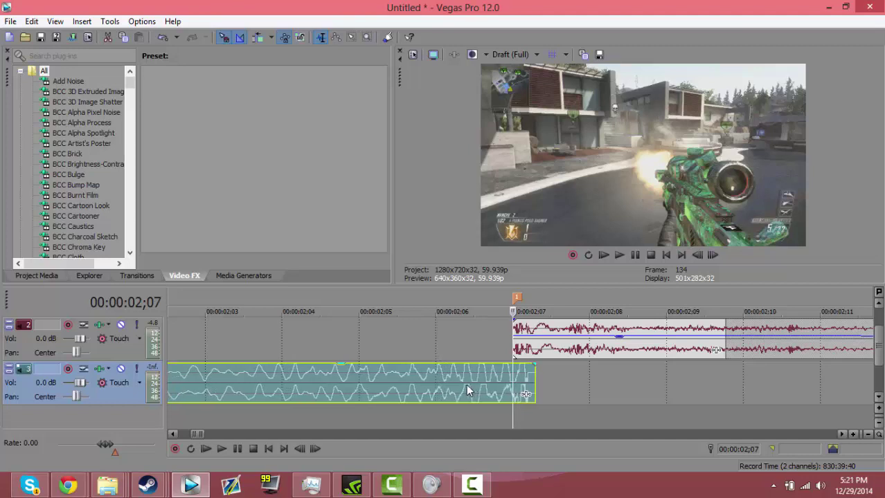
Lower the whoosh event's gain and fade it in from its start to about 00:00:02;06.
drag(369, 365, 382, 394)
scroll(331, 377, down, 4)
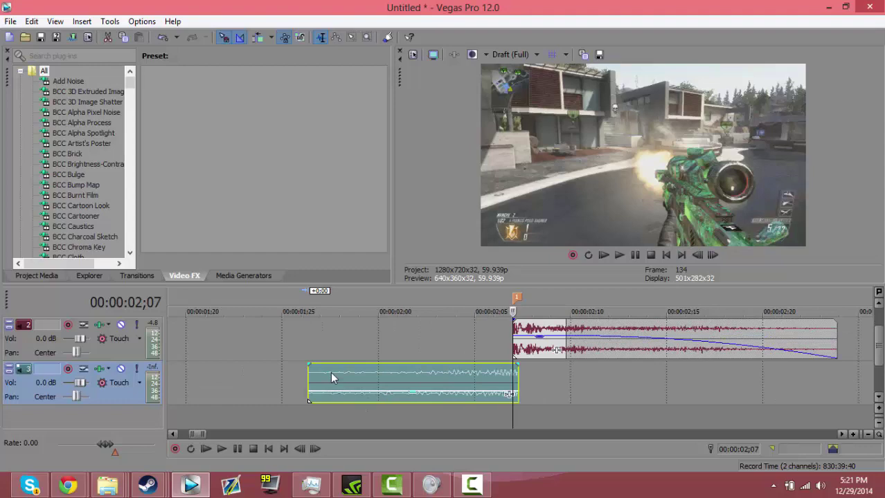
drag(306, 365, 494, 374)
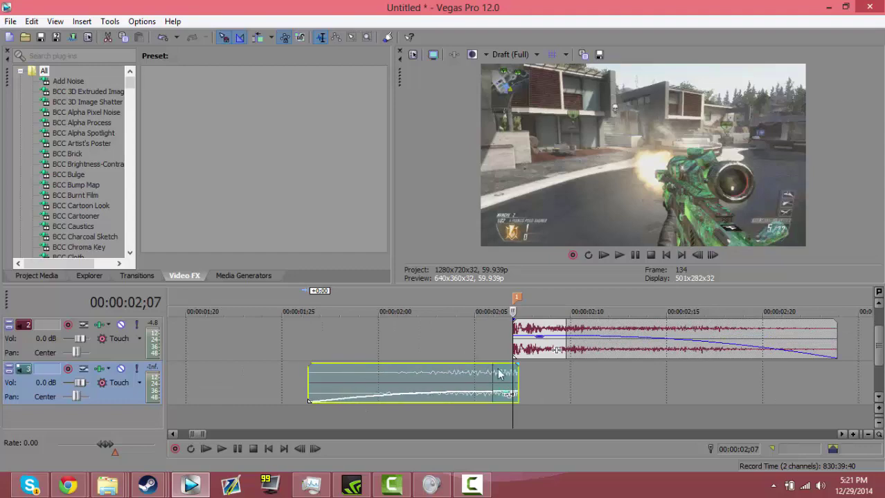
Set the playback range from 00:00:01;26 to 00:00:02;24 and preview the whoosh together with the gunshot.
scroll(664, 308, down, 2)
drag(736, 303, 372, 294)
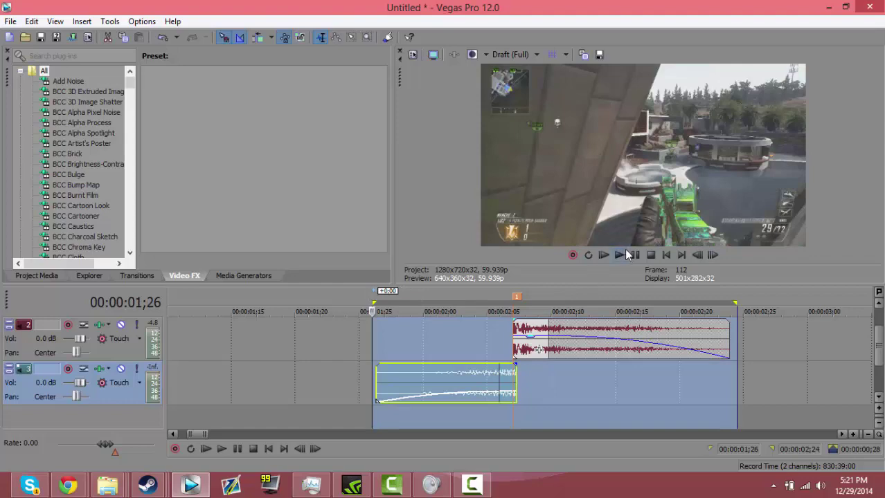
click(620, 254)
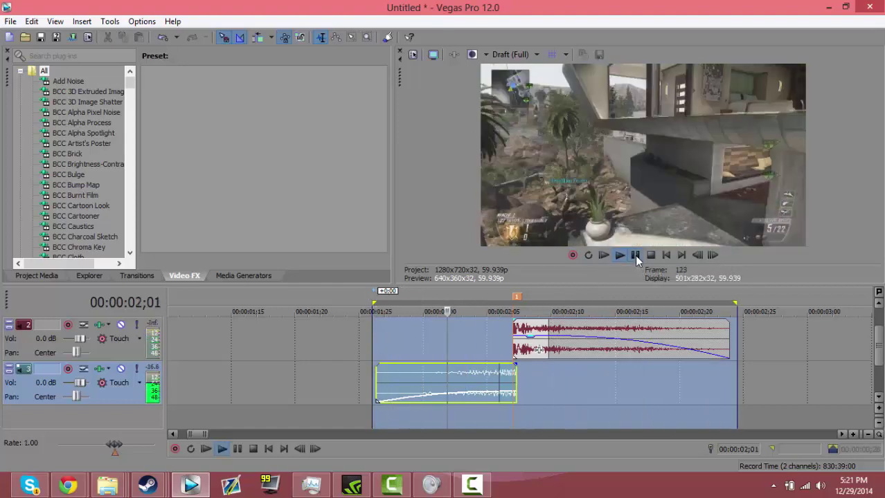
click(635, 255)
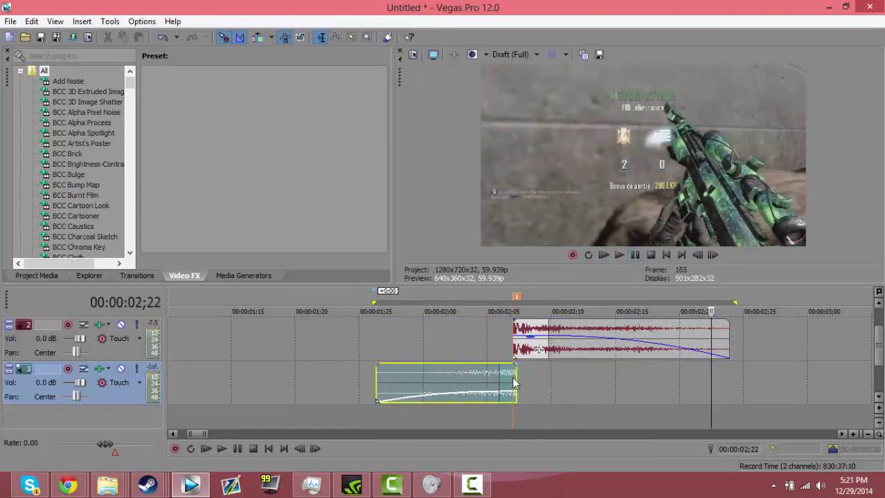
Add bass explo #1.mp3 from the whooshy sound folder at marker 1 on a new track below the whoosh.
click(512, 385)
scroll(516, 367, up, 4)
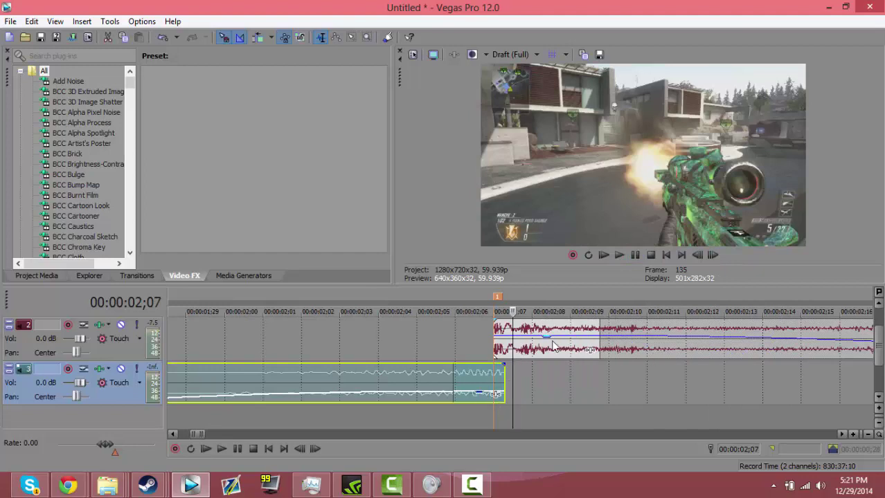
click(494, 371)
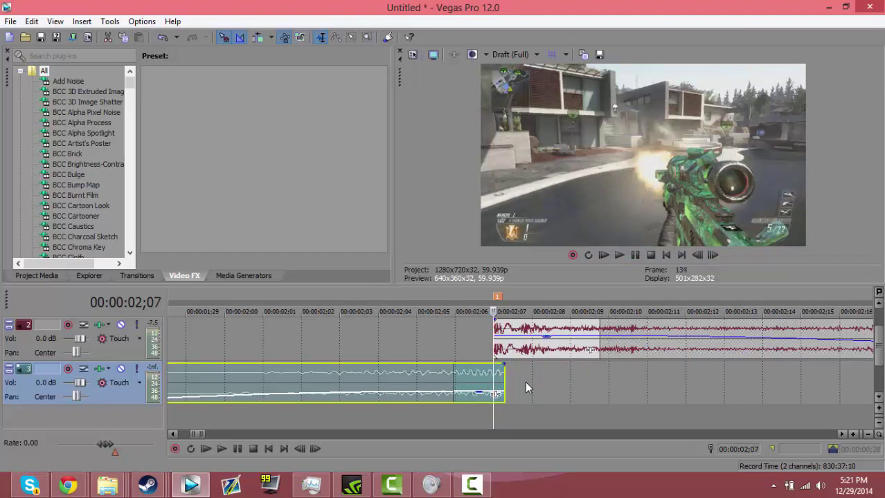
scroll(525, 383, down, 1)
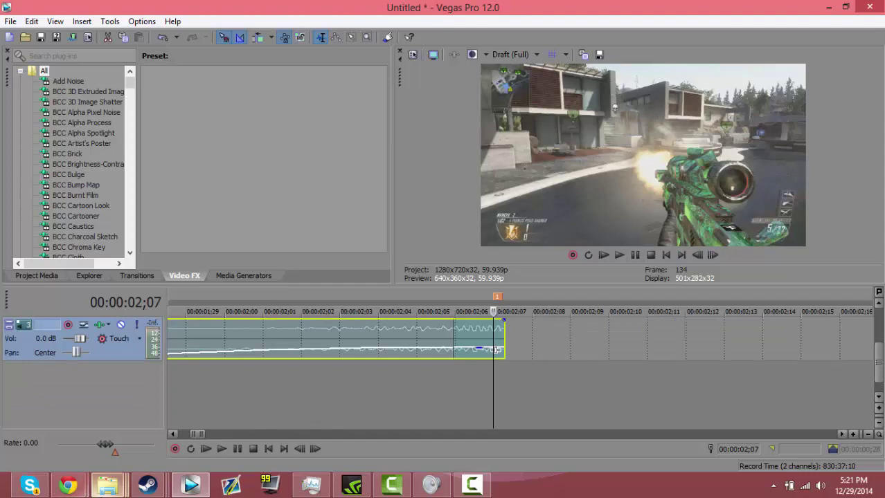
mouse_move(107, 485)
click(116, 426)
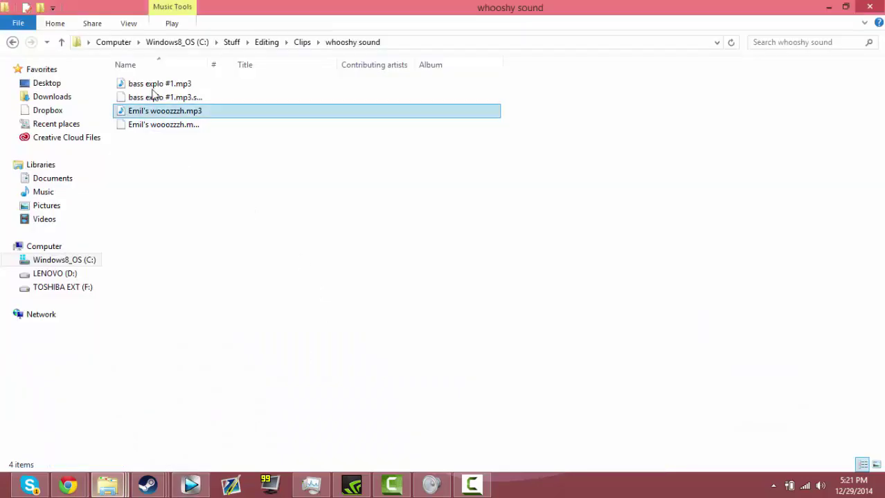
drag(153, 84, 499, 387)
Shift the bass event about 1.5 frames earlier, trim its start to marker 1 and remove the resulting fade-in.
scroll(583, 392, up, 3)
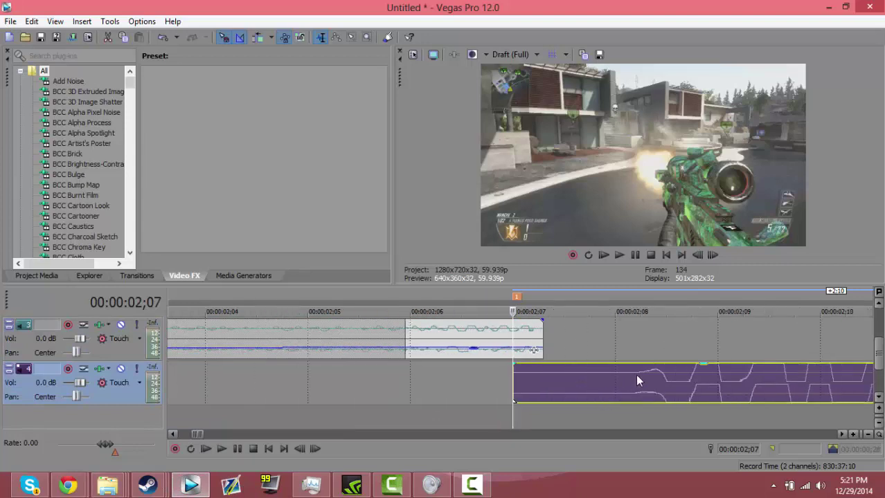
drag(636, 374, 463, 385)
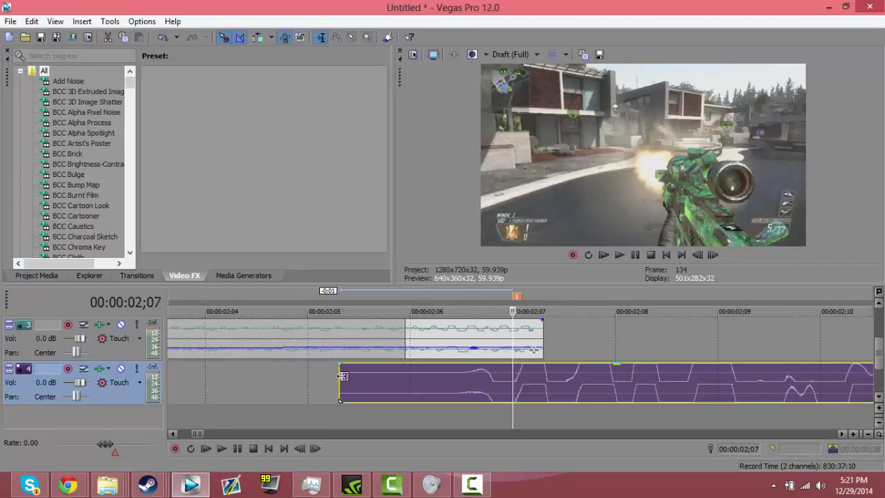
drag(342, 377, 516, 389)
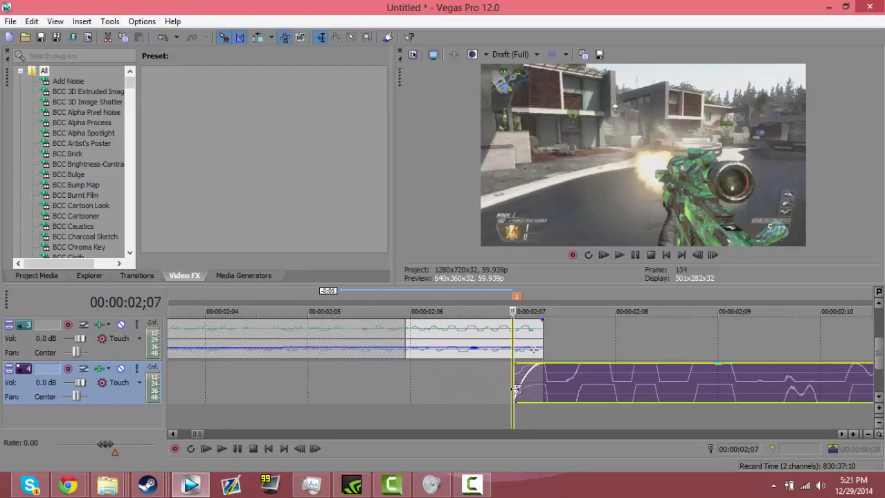
scroll(560, 376, up, 2)
scroll(560, 376, down, 3)
scroll(560, 376, up, 1)
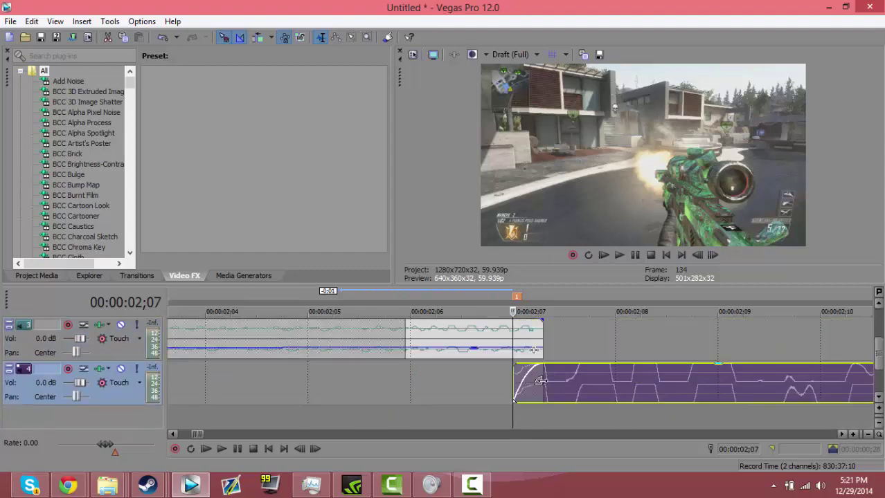
drag(540, 380, 482, 377)
scroll(613, 380, down, 1)
scroll(613, 381, up, 2)
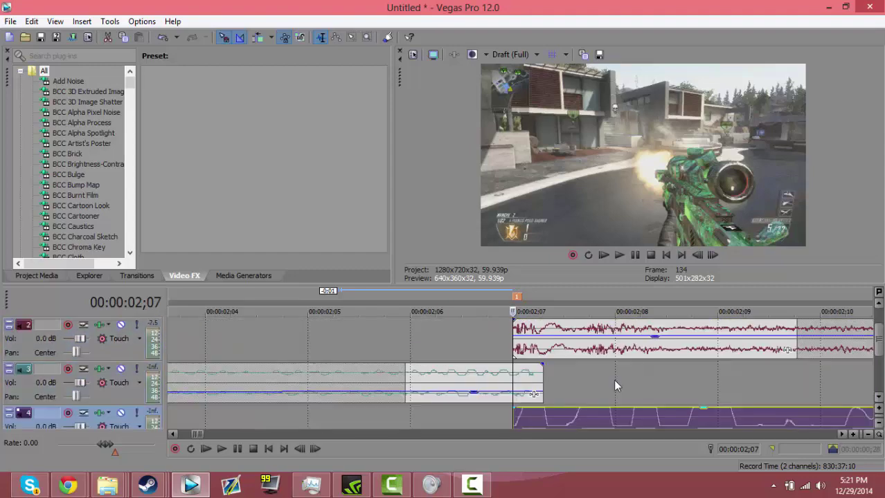
Split the bass audio at 00:00:02;24, where the gunshot ends, and delete the part after the split.
scroll(613, 380, down, 2)
scroll(614, 381, down, 4)
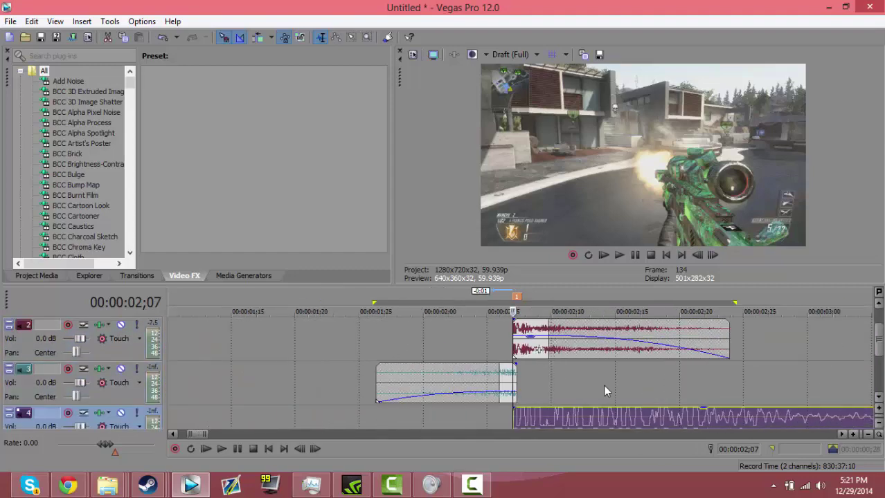
click(622, 420)
key(s)
right_click(626, 419)
click(654, 178)
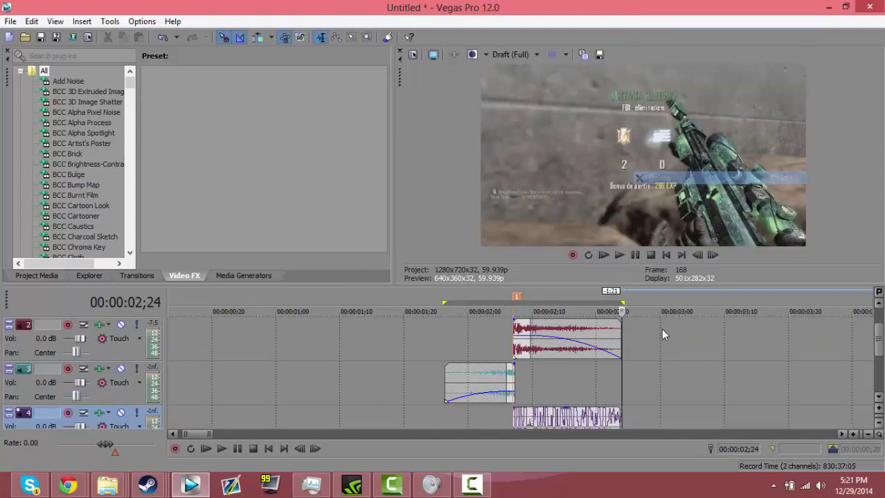
Fade out the bass audio from about 00:00:02;10 to its end.
click(530, 403)
scroll(537, 423, up, 5)
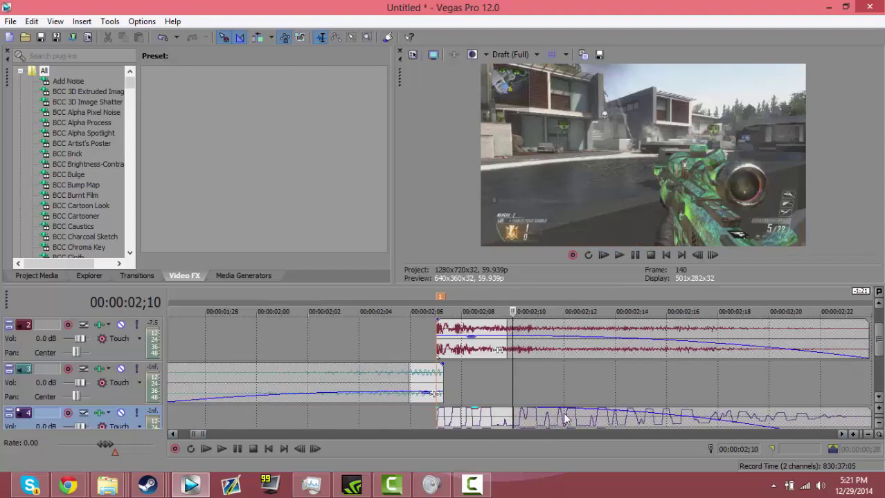
drag(517, 419, 512, 419)
Lower the bass event's gain to about -9.6 dB, raise it slightly and preview the mix from 00:00:01;26.
scroll(440, 407, down, 1)
scroll(445, 397, down, 1)
drag(479, 369, 499, 392)
scroll(513, 391, up, 1)
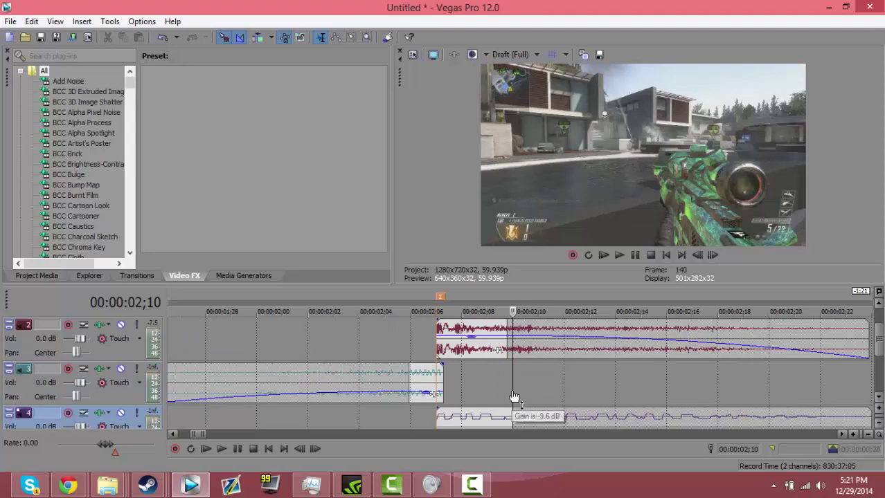
scroll(513, 391, down, 1)
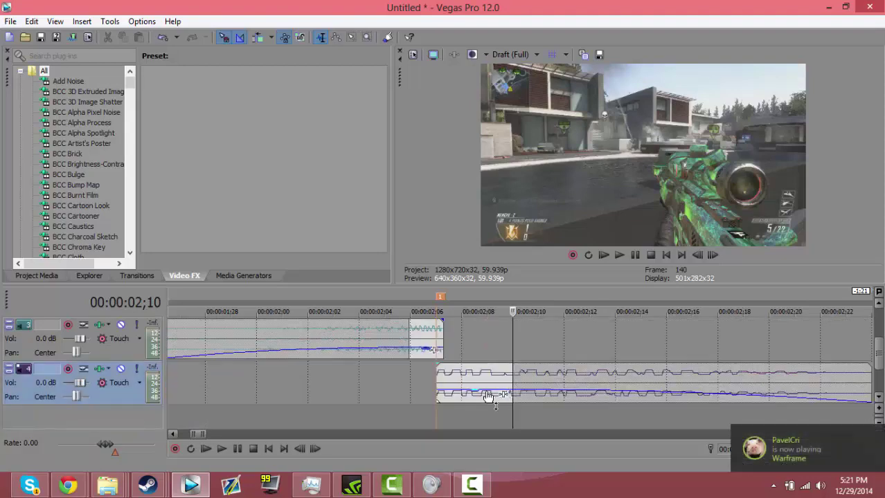
drag(481, 390, 485, 389)
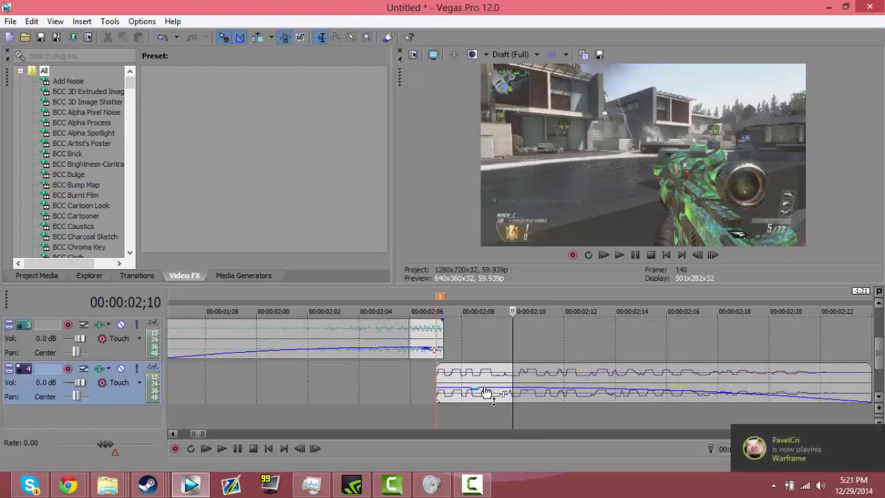
key(BackSpace)
scroll(487, 393, down, 3)
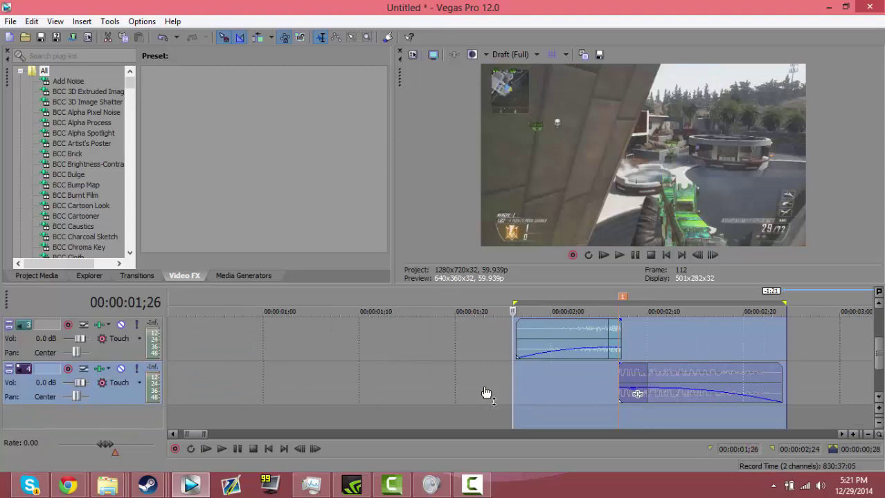
click(633, 254)
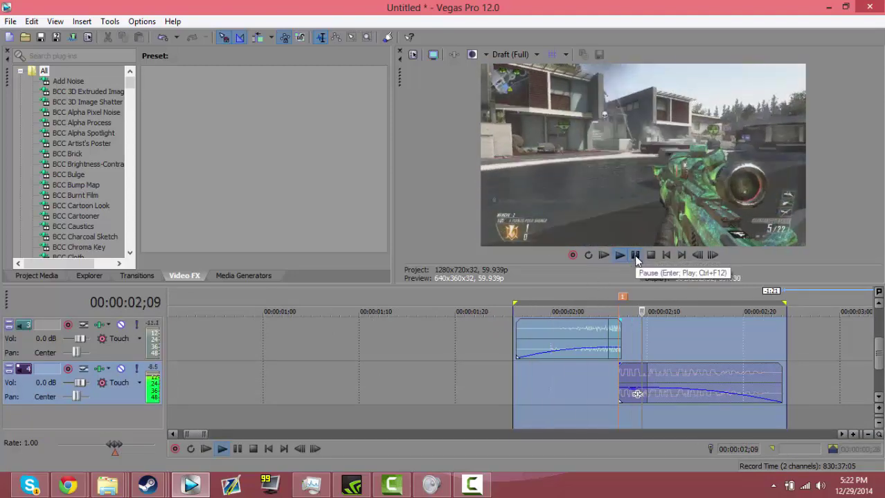
Reduce the bass event's gain slightly further and preview the layered sounds from 00:00:01;26.
click(624, 375)
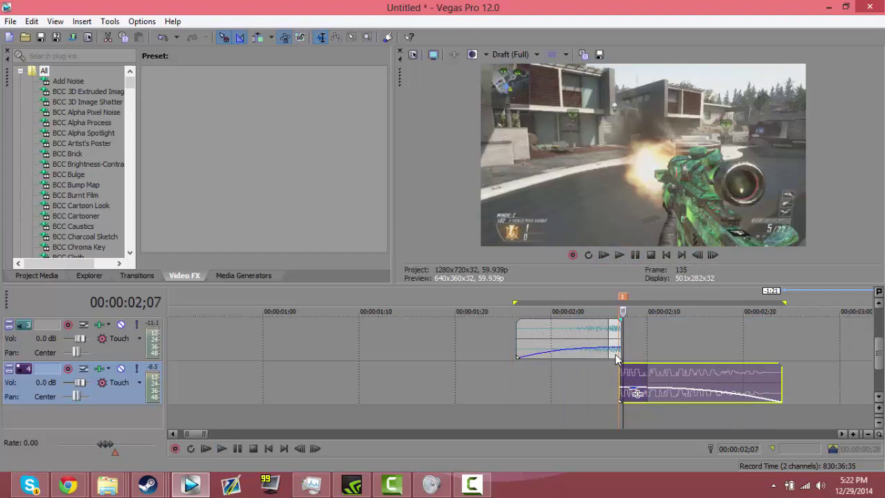
scroll(572, 369, up, 8)
drag(474, 388, 474, 392)
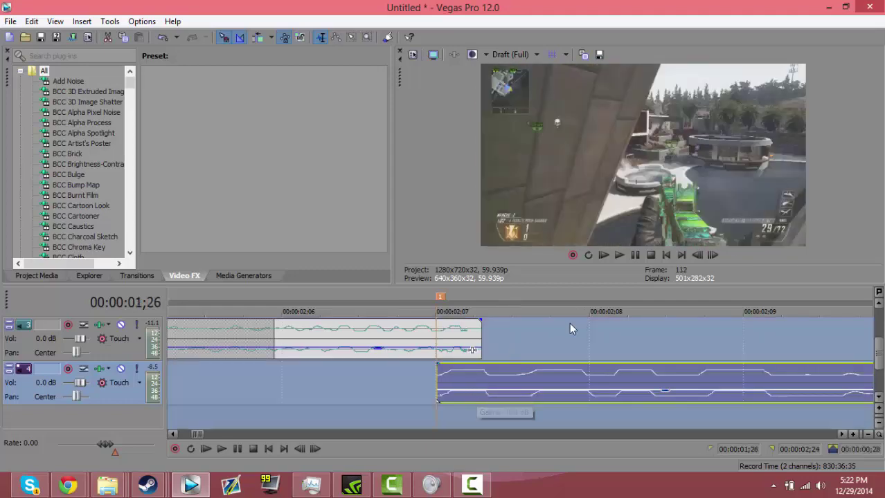
click(619, 255)
click(633, 255)
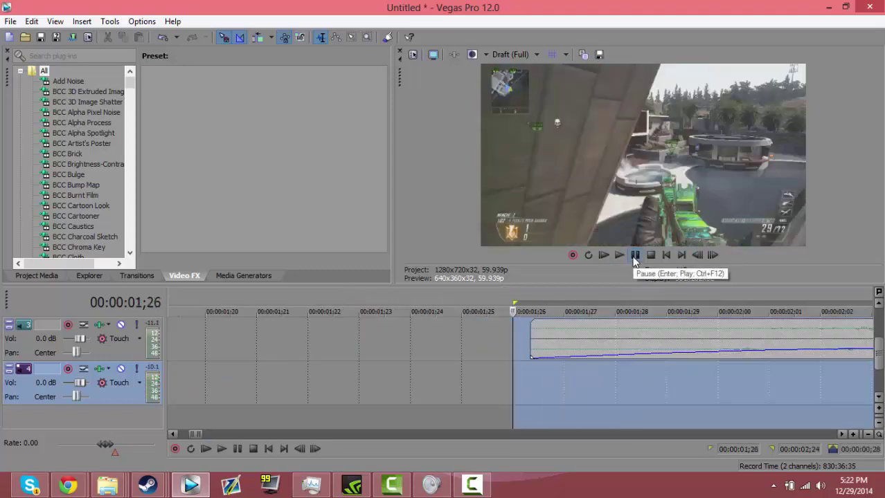
scroll(562, 361, down, 5)
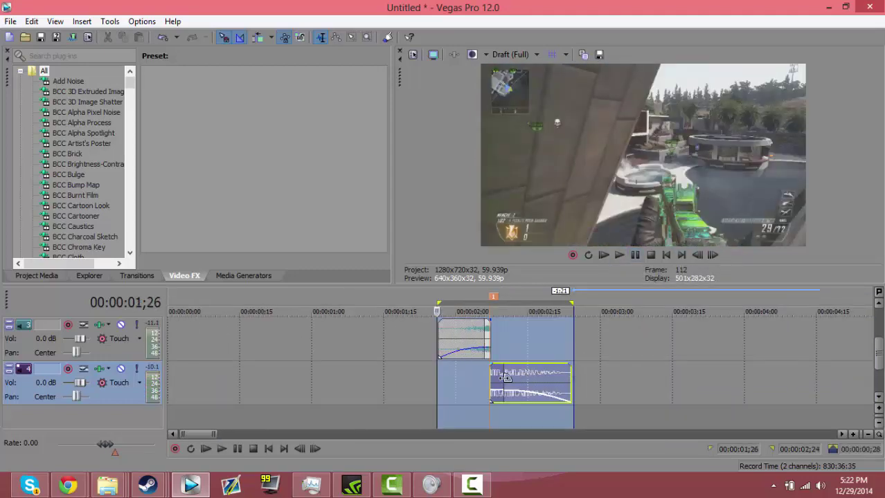
Select the gameplay video clip and place the playhead on the shot frame at marker 1.
click(505, 378)
scroll(509, 391, up, 3)
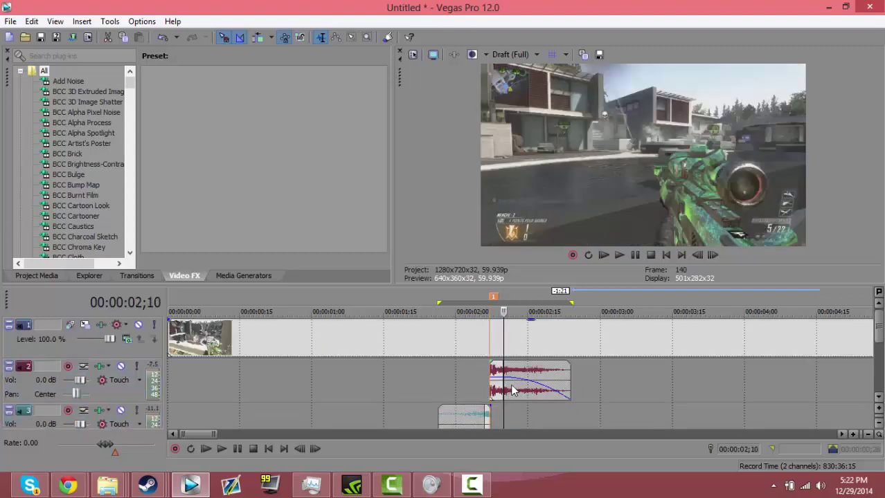
scroll(509, 384, down, 2)
scroll(509, 385, up, 2)
click(488, 327)
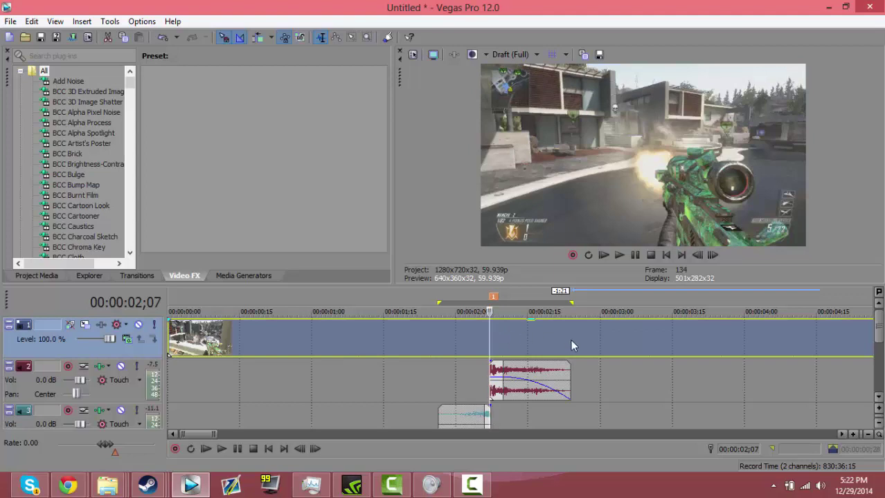
scroll(533, 344, up, 8)
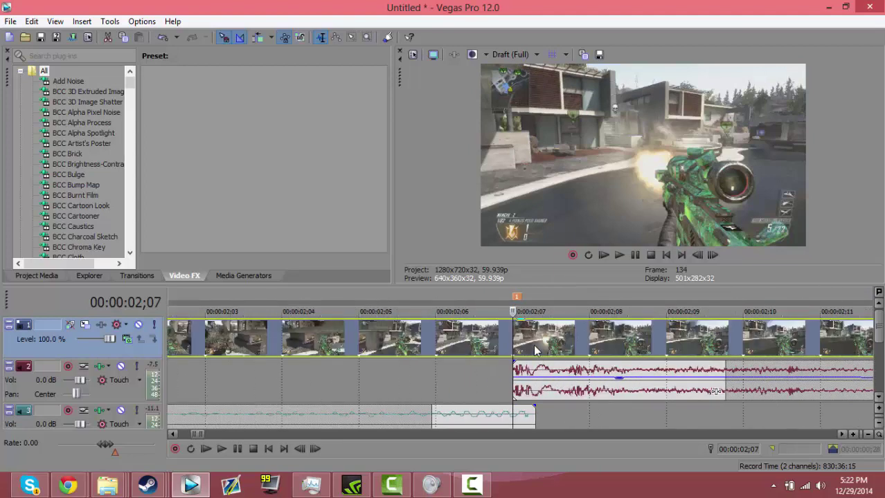